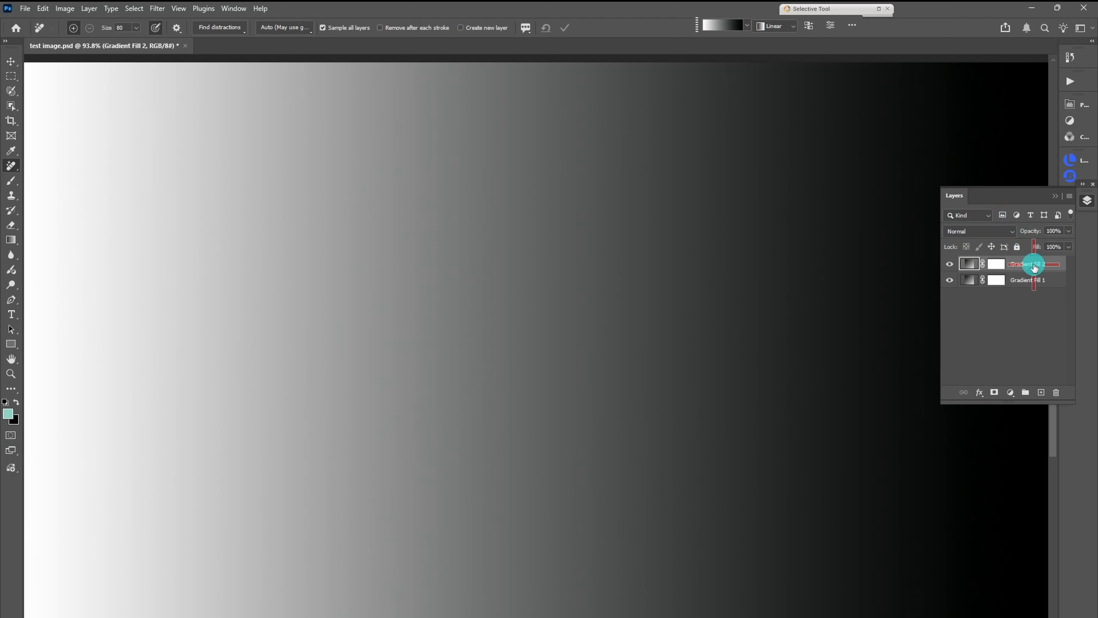
Toggle the Gradient Fill 2 layer's visibility off and on, and try inverting its layer mask to black before restoring it to white
left_click(949, 264)
left_click(950, 264)
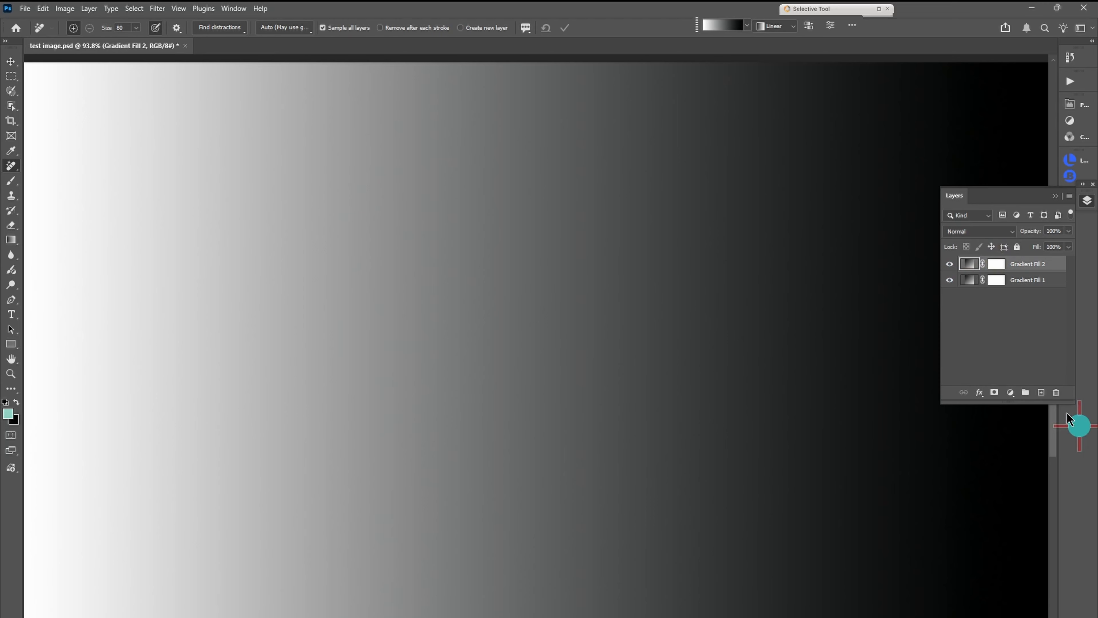
left_click(998, 264)
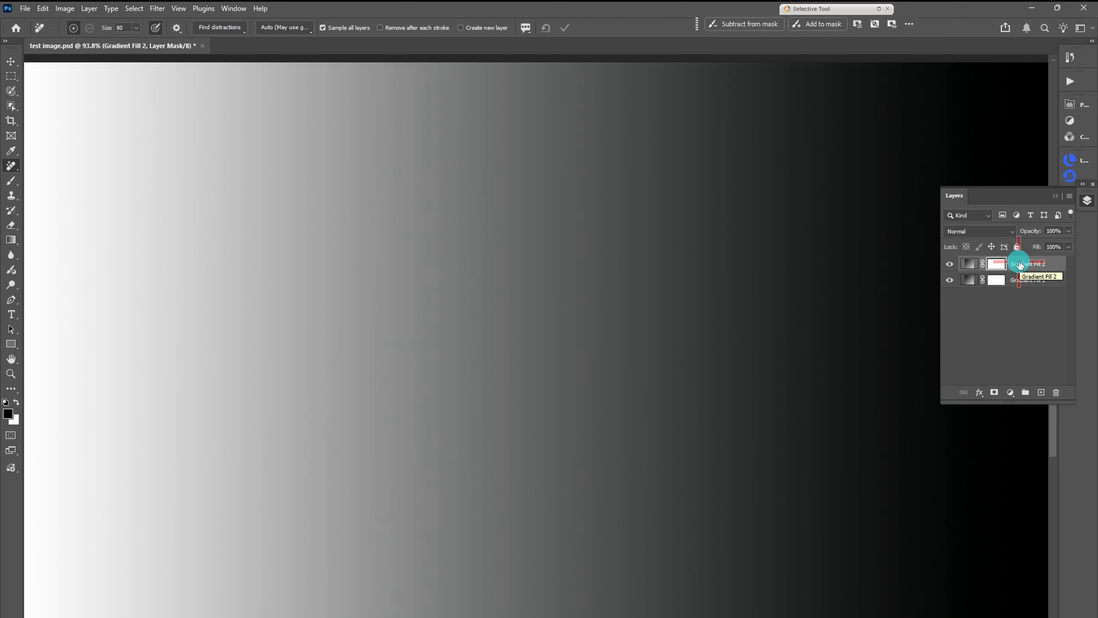
key("ctrl+i")
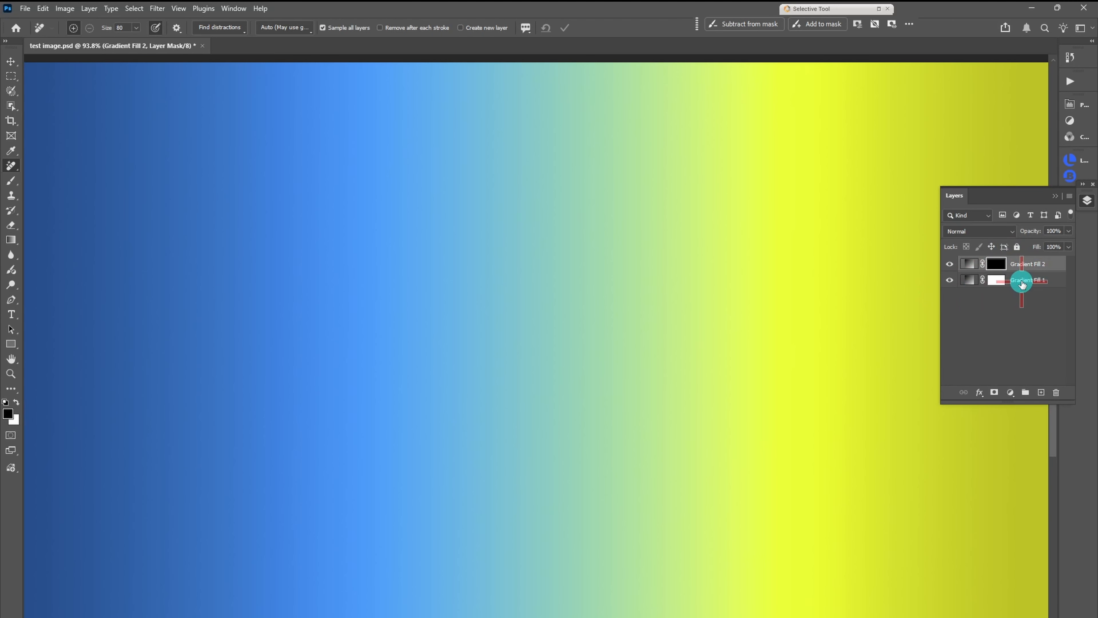
left_click(1000, 267)
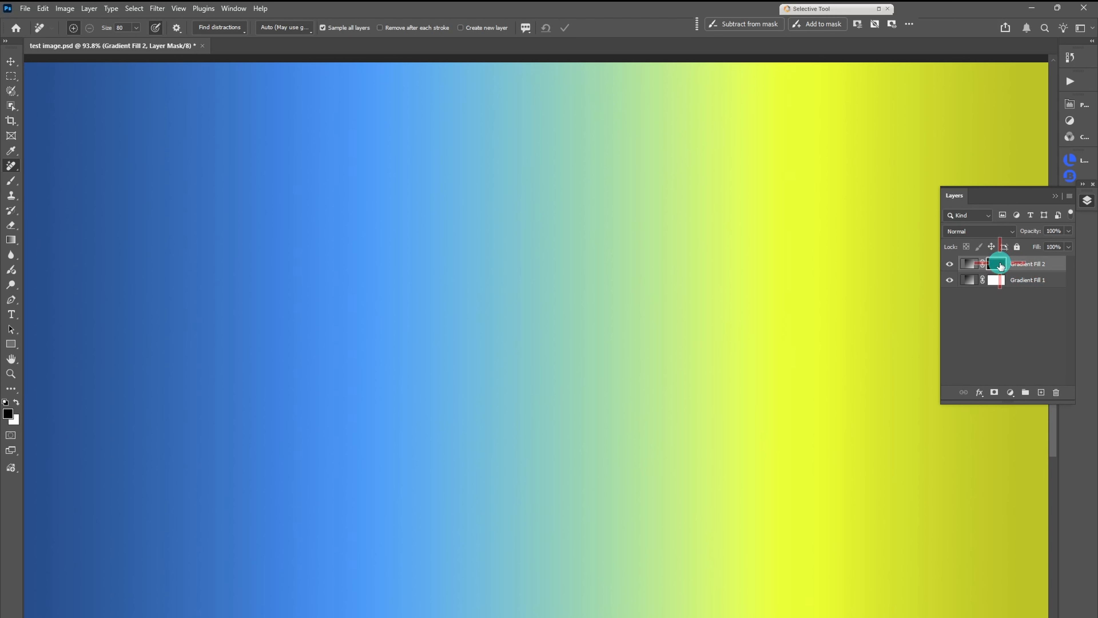
left_click(1001, 267, "alt")
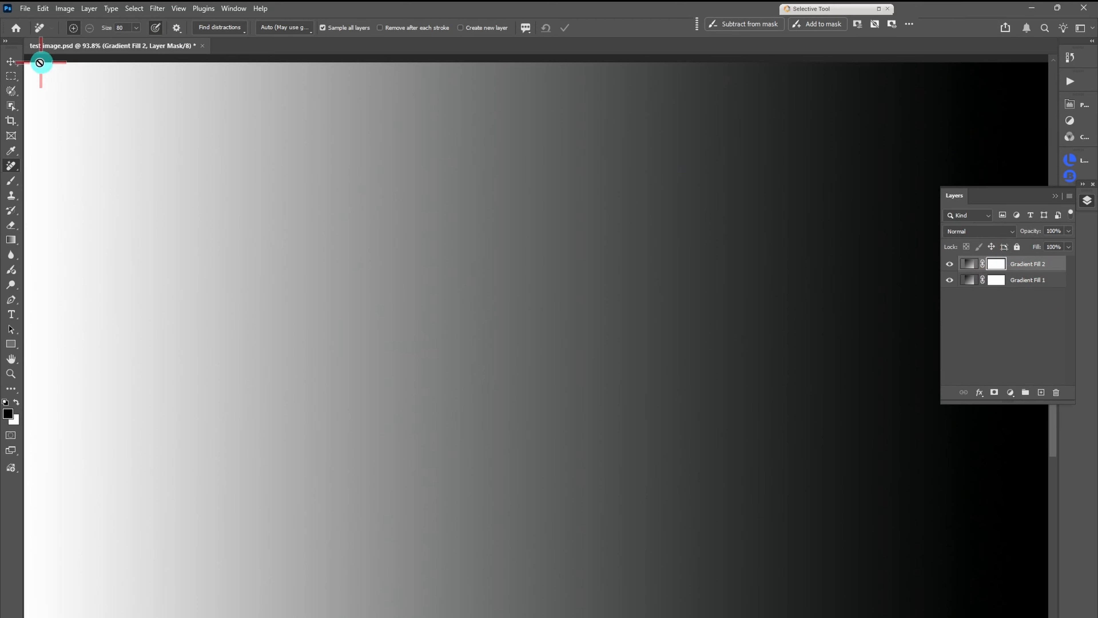
Fill a rectangular selection in the middle of Gradient Fill 2's layer mask with black and deselect it
left_click(10, 76)
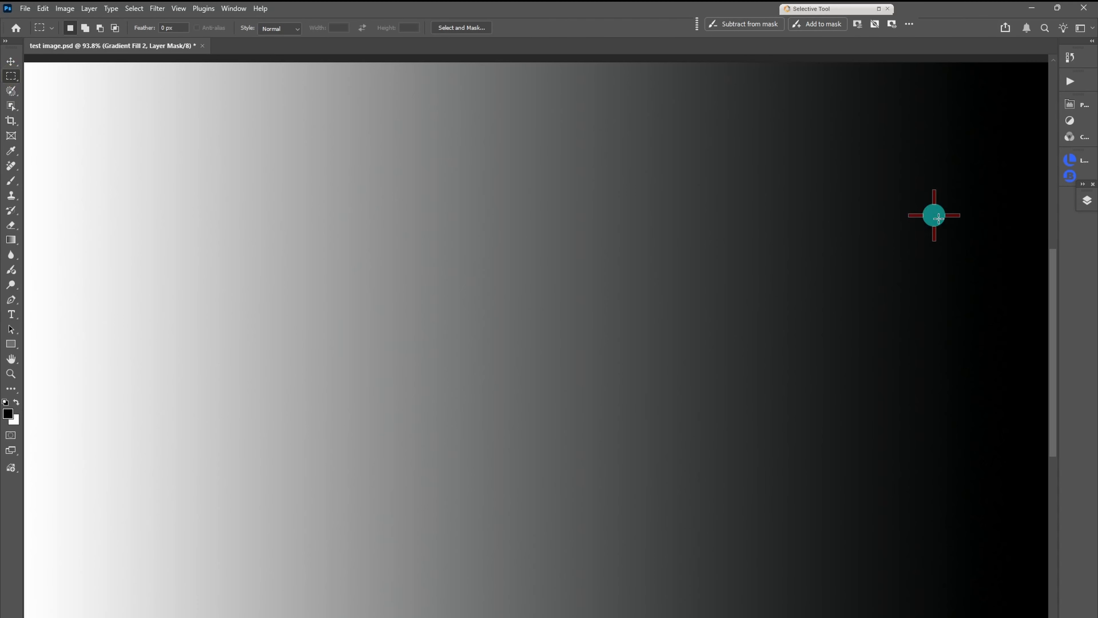
left_click(1090, 207)
left_click_drag(338, 172, 709, 459)
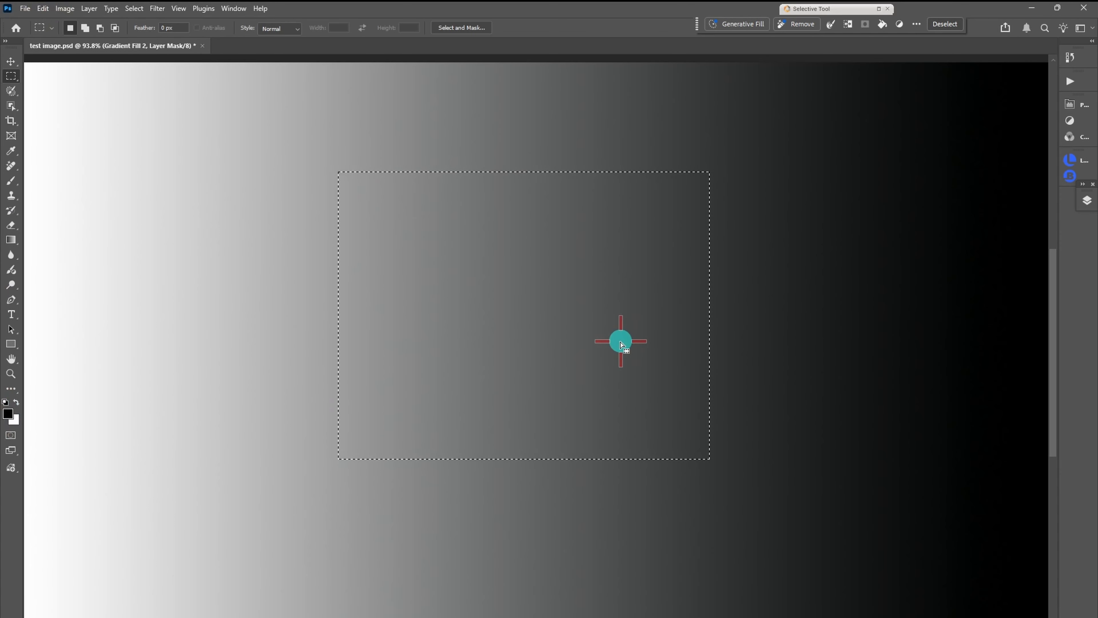
key("ctrl+BackSpace")
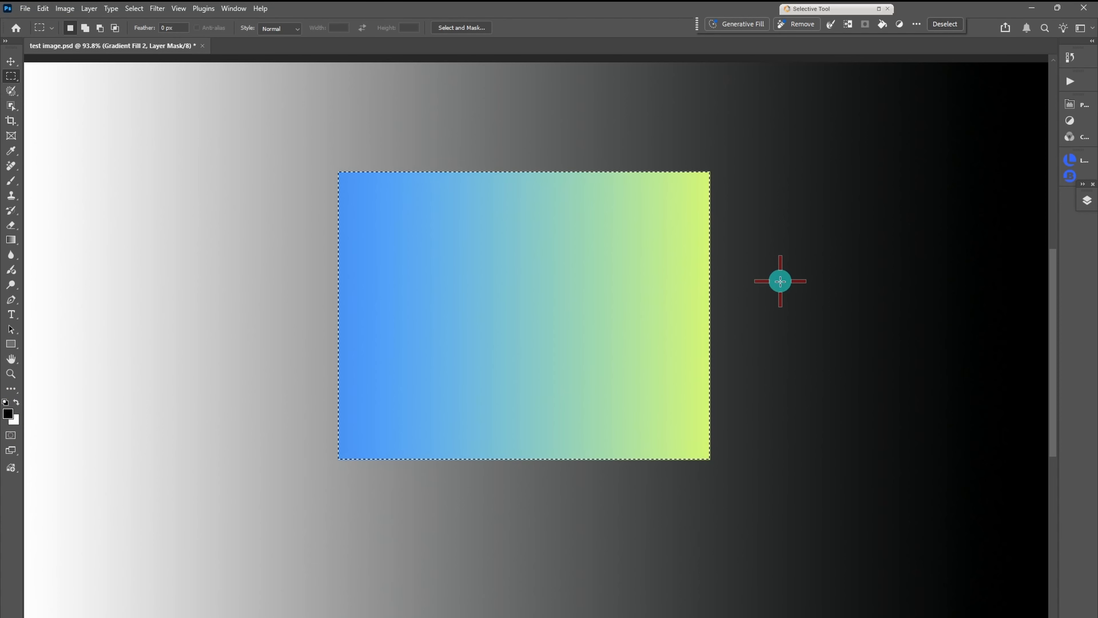
key("ctrl+d")
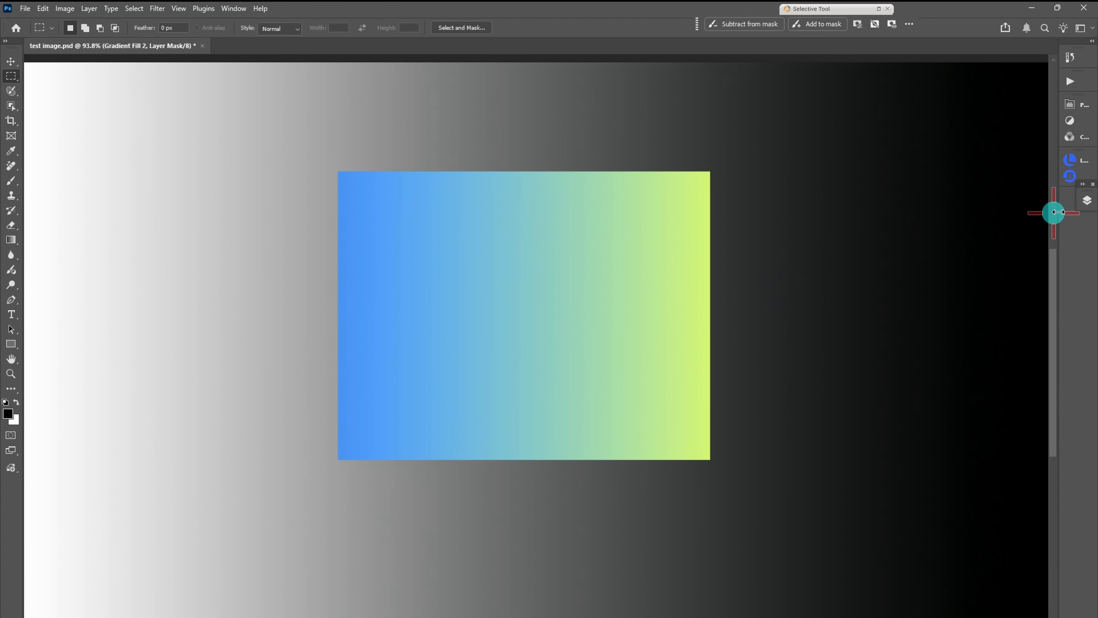
left_click(1087, 200)
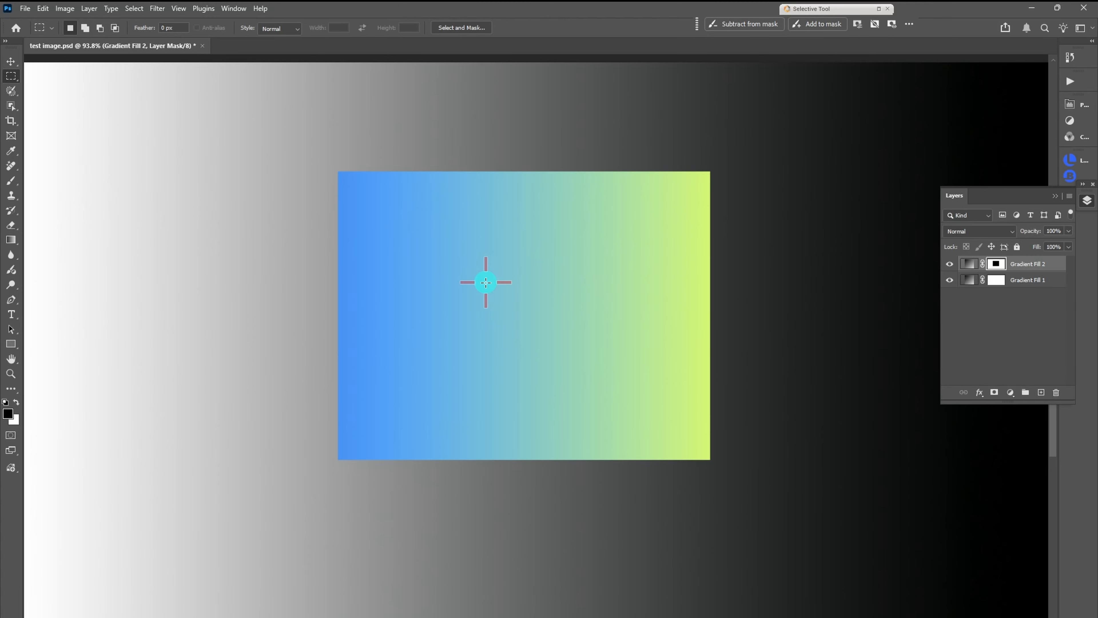
Fill a rectangular selection around the black area of Gradient Fill 2's mask with 50% Gray in Normal mode at 100% opacity, and deselect
left_click(336, 170)
left_click_drag(336, 170, 712, 468)
left_click(43, 8)
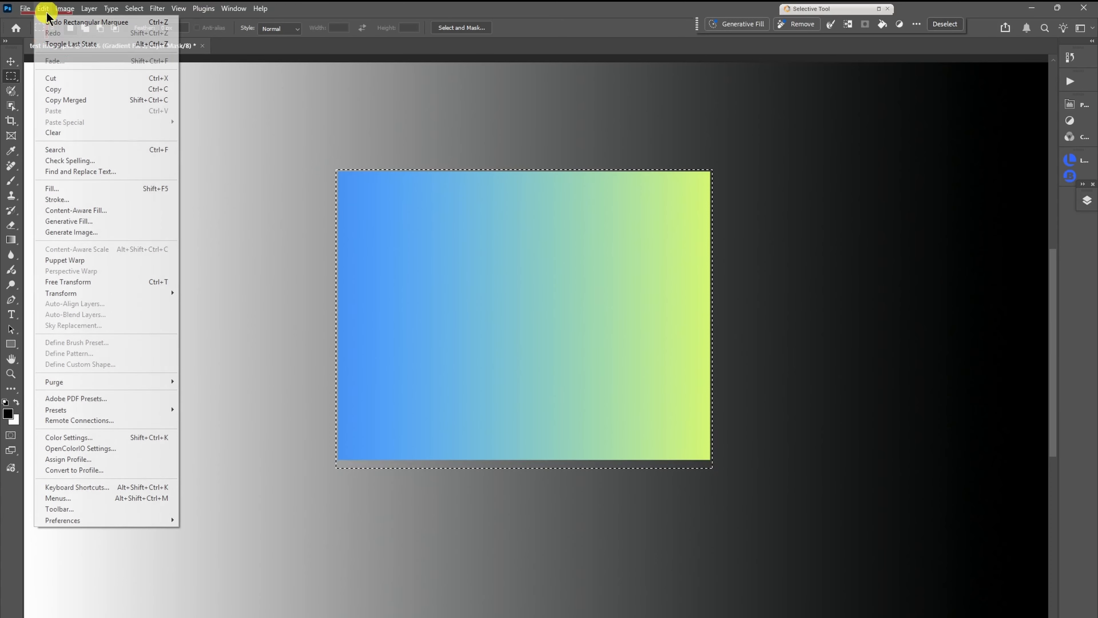
left_click(56, 187)
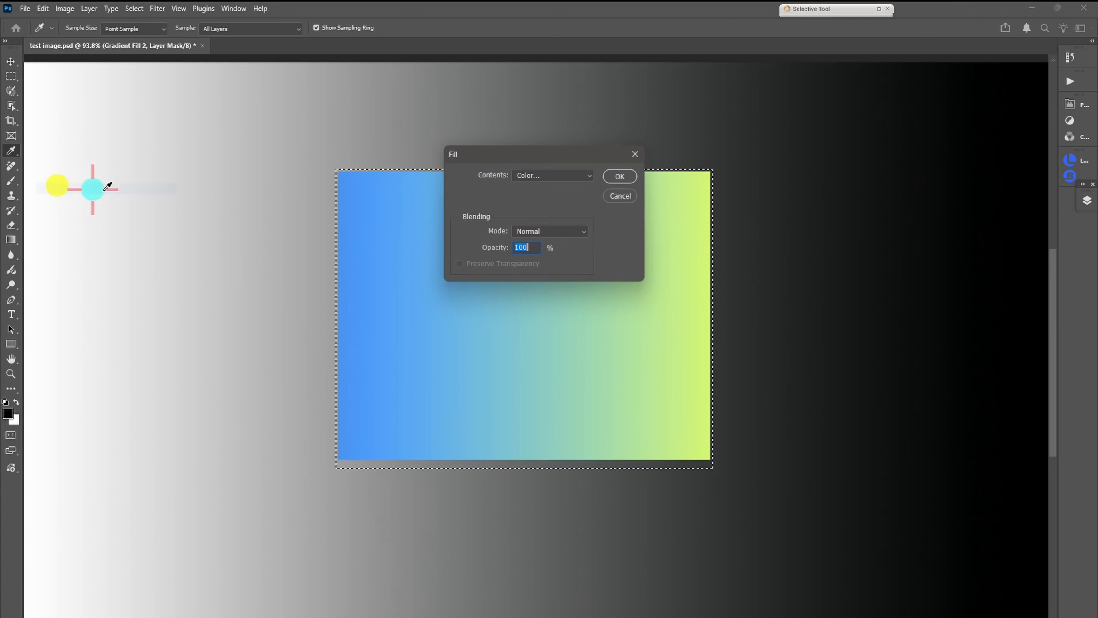
left_click(573, 175)
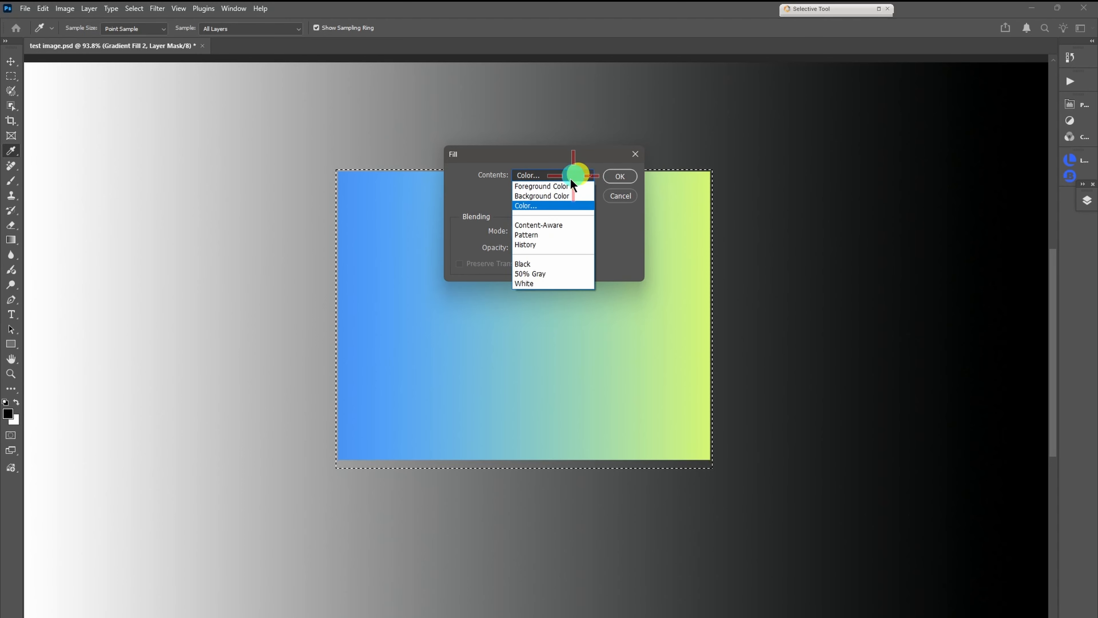
left_click(536, 272)
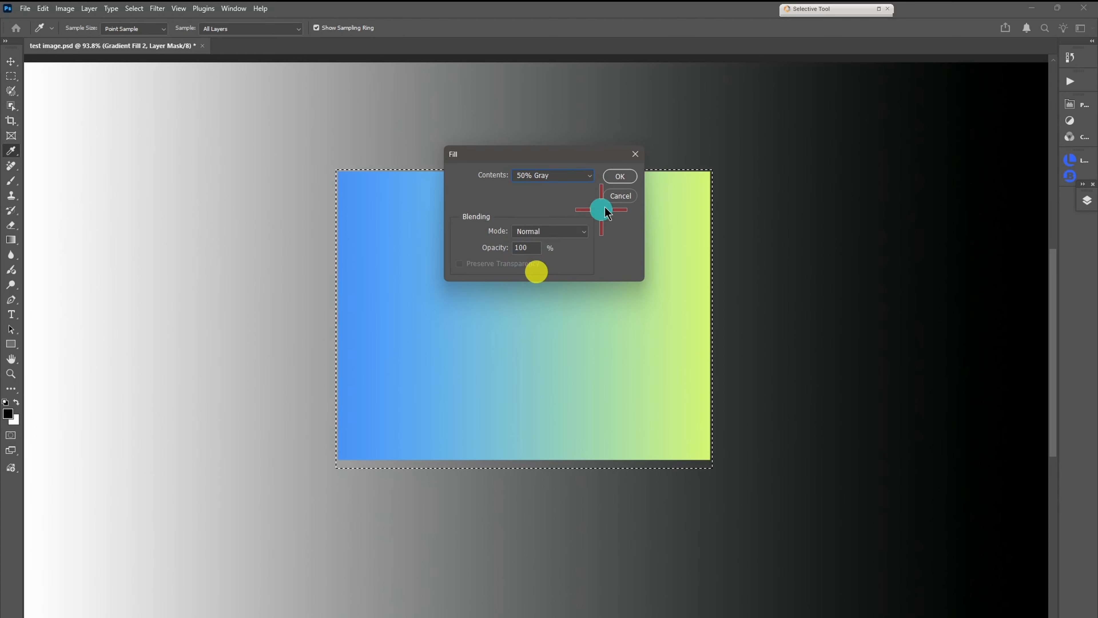
left_click(620, 176)
left_click(1087, 200)
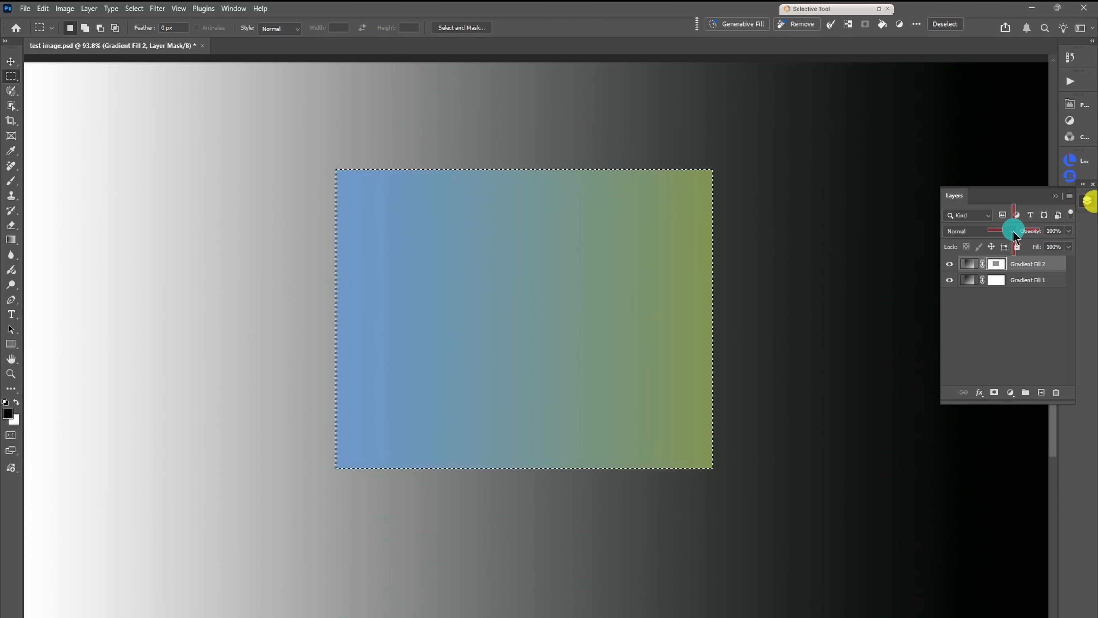
mouse_move(995, 268)
left_mouse_down()
mouse_move(895, 233)
mouse_move(883, 216)
left_mouse_up()
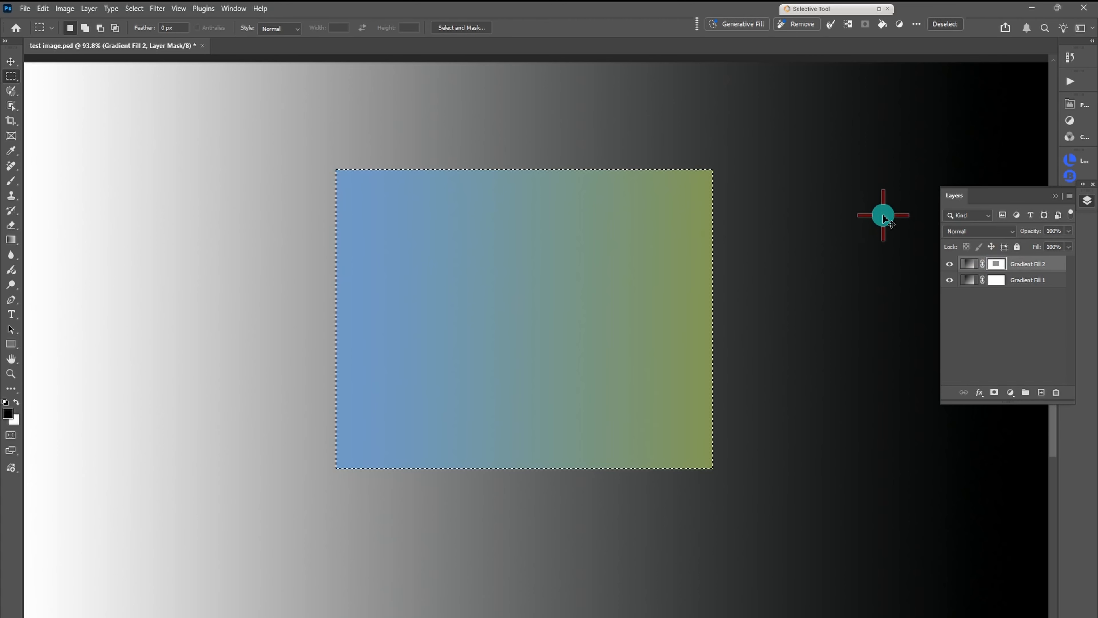
key("ctrl+d")
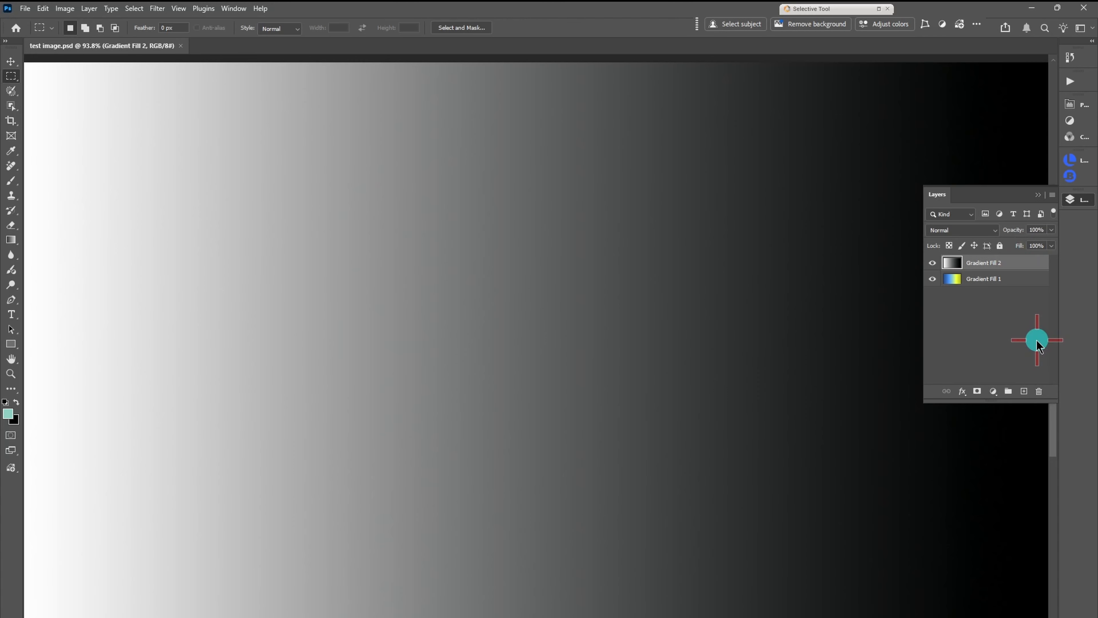
Open Gradient Fill 2's blending options, try a Current Layer Blend If black point of 40, and return it to 0
double_click(1036, 263)
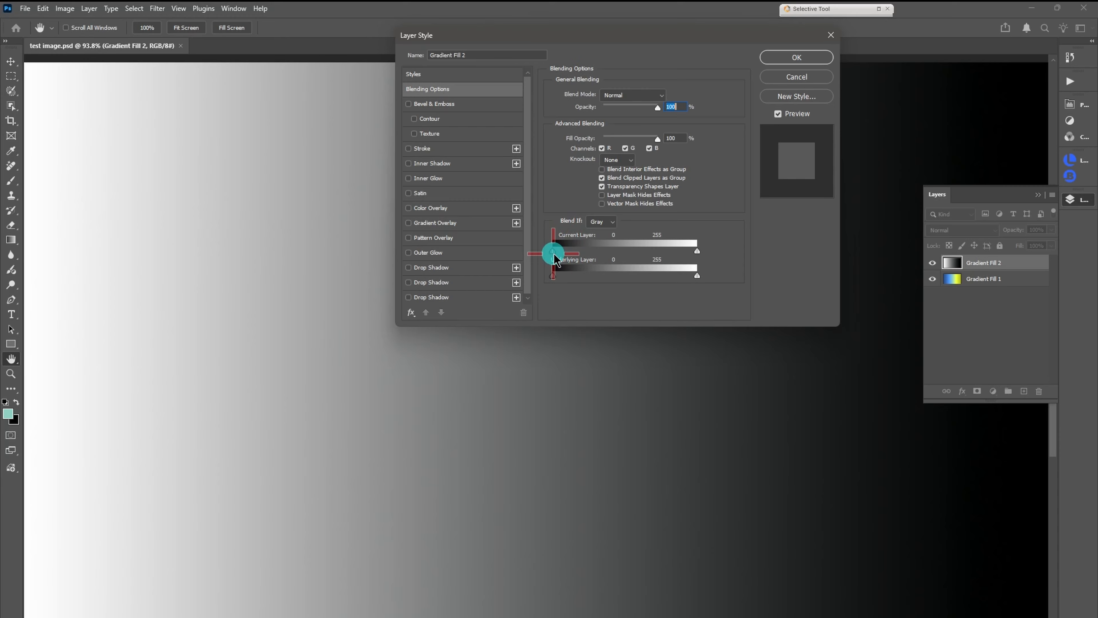
left_click_drag(554, 253, 576, 252)
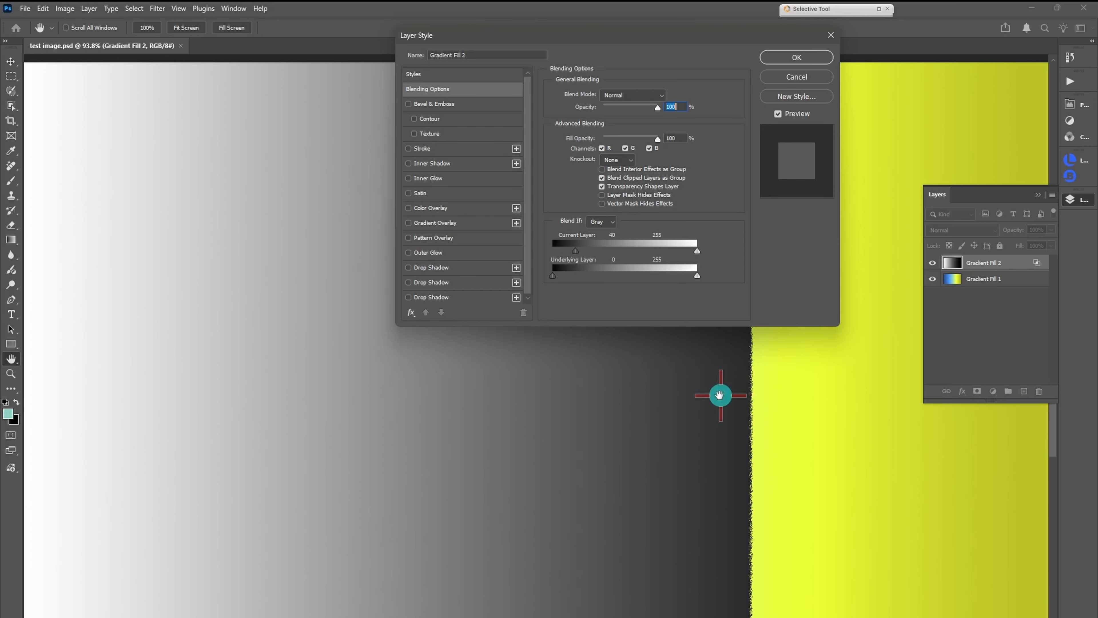
key("alt")
left_click_drag(574, 250, 528, 252)
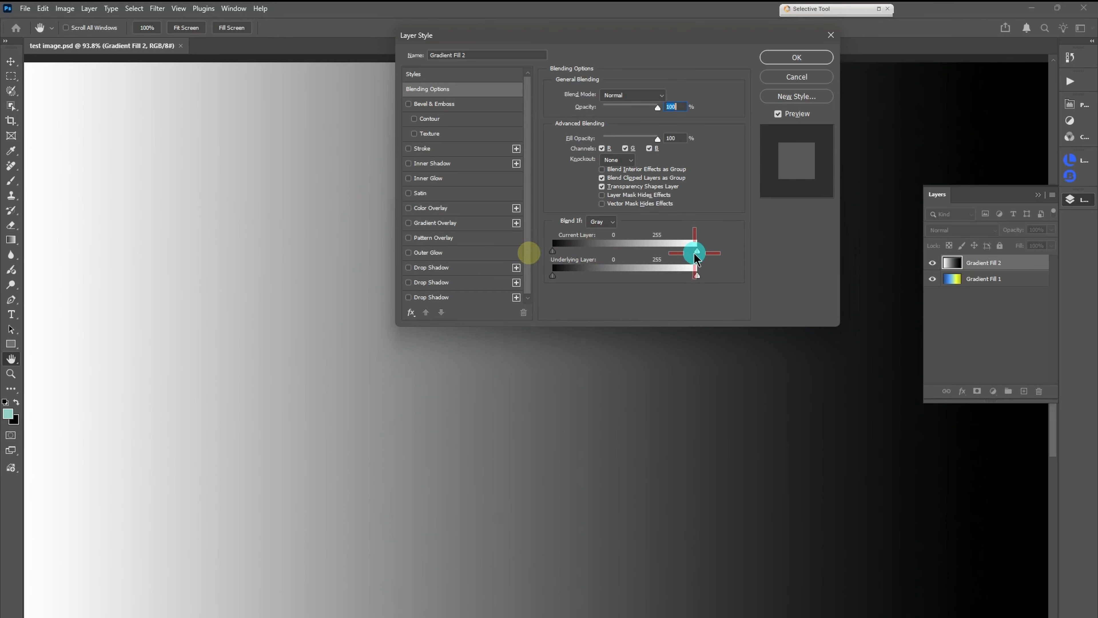
Try a Current Layer Blend If white point of 209 on Gradient Fill 2 and return it to 255
left_click_drag(698, 253, 670, 252)
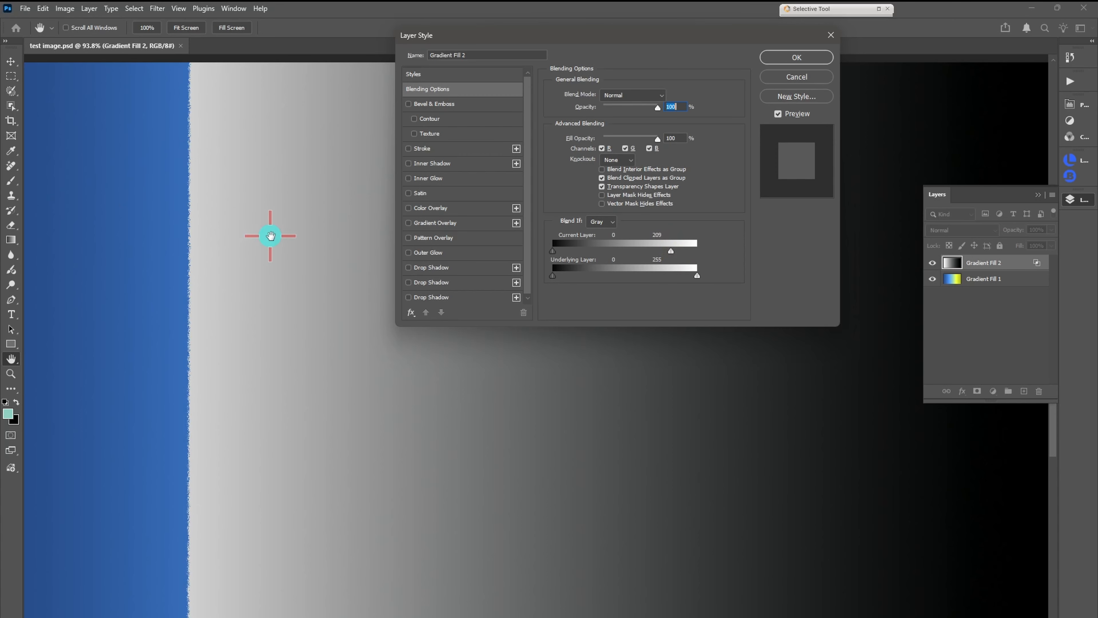
key("alt")
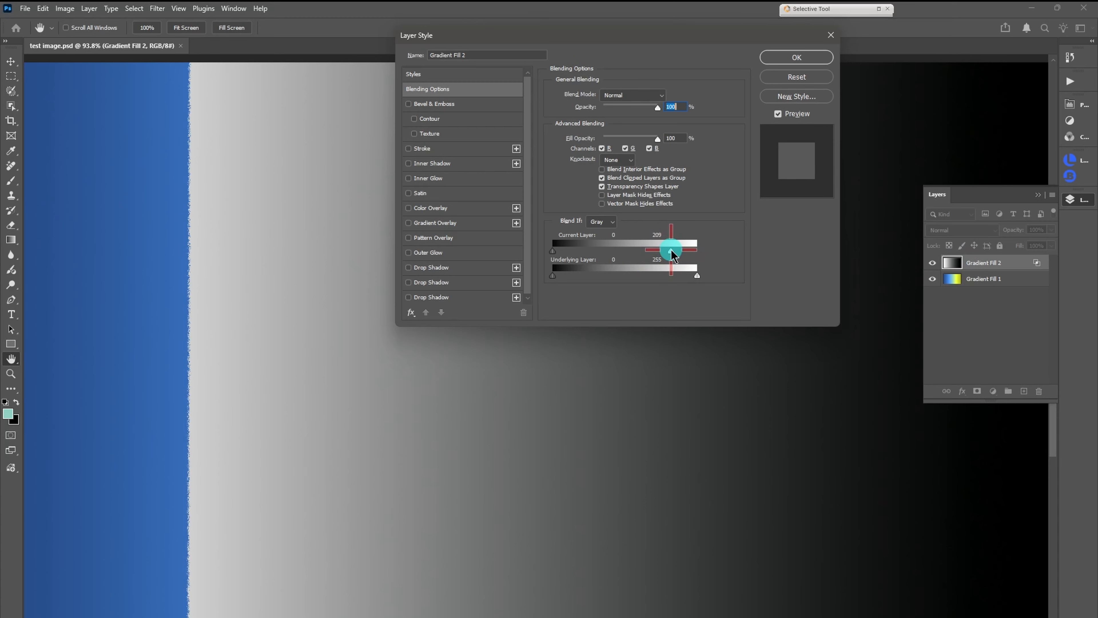
left_click_drag(671, 249, 725, 249)
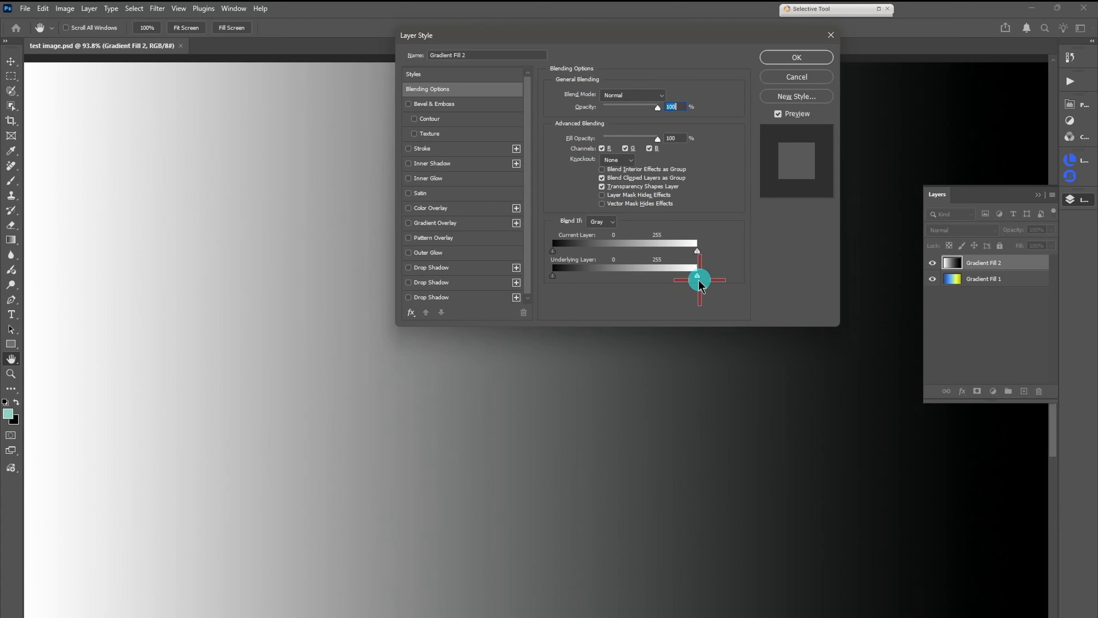
Try an Underlying Layer Blend If white point of 186 on Gradient Fill 2 and return it to 255
left_click_drag(697, 276, 658, 278)
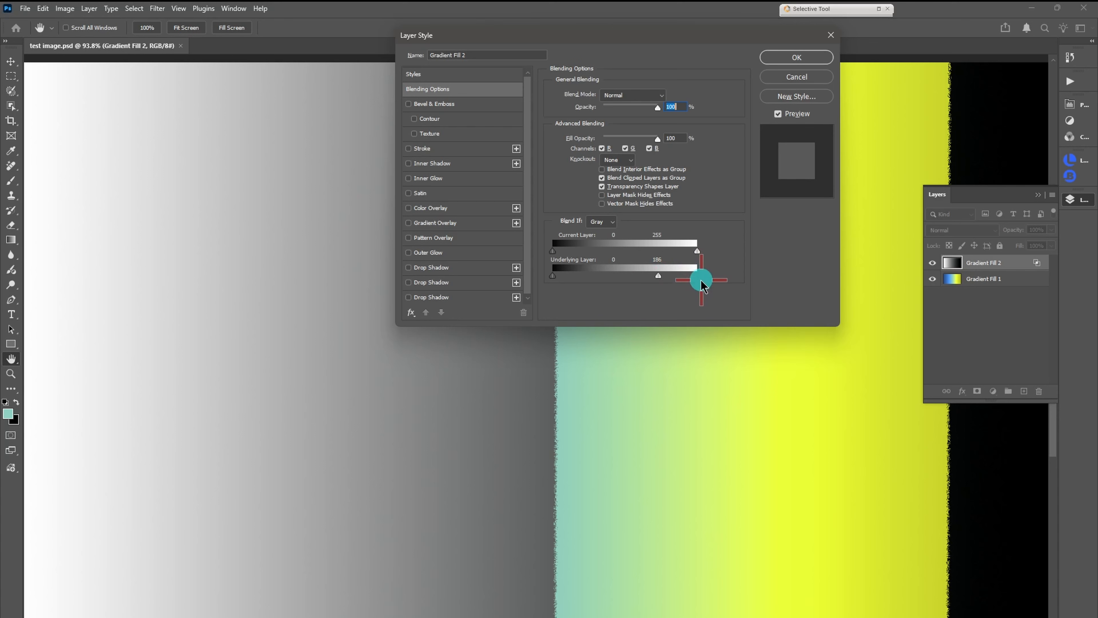
key("alt")
left_click_drag(660, 282, 711, 280)
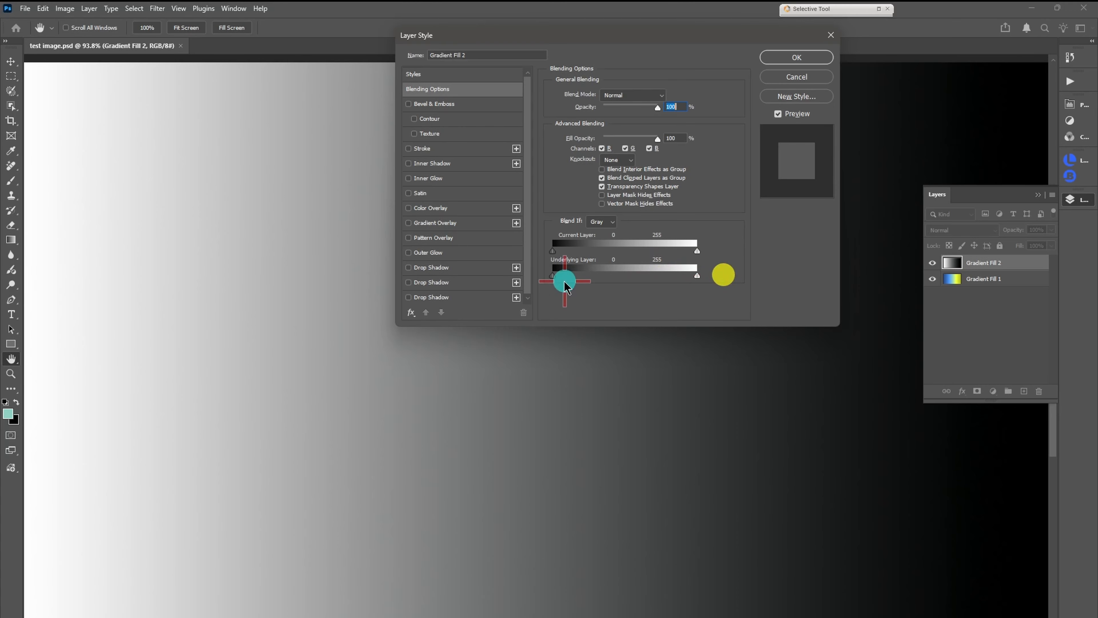
Try an Underlying Layer Blend If black point of 90, split it to 90 / 118 for a soft transition, and return it to 0
left_click_drag(553, 275, 601, 278)
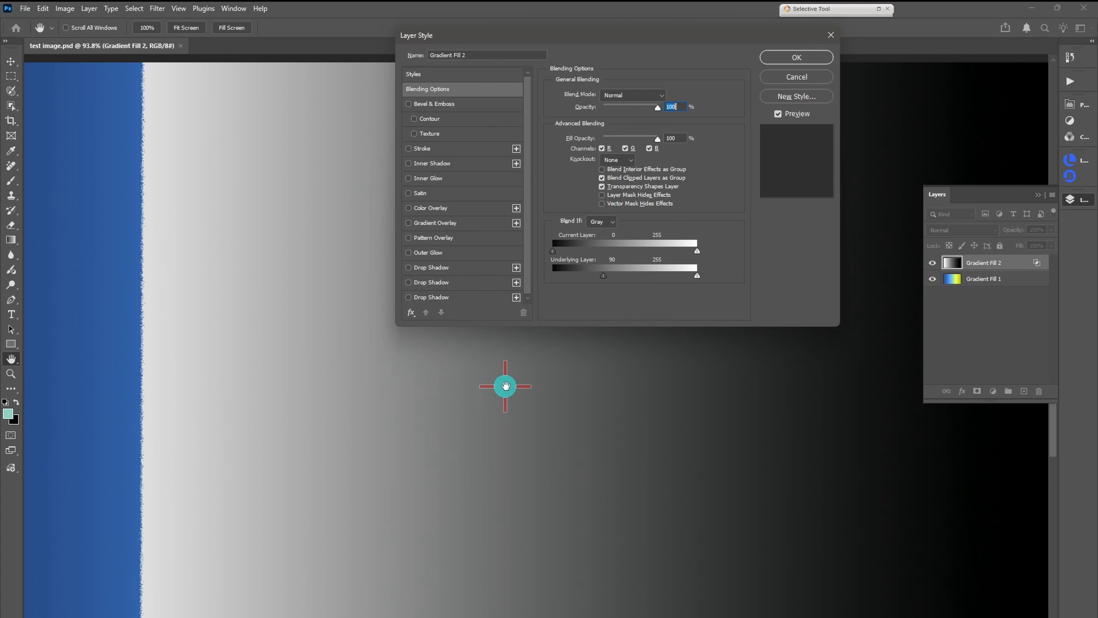
key("alt")
left_click_drag(606, 280, 620, 278)
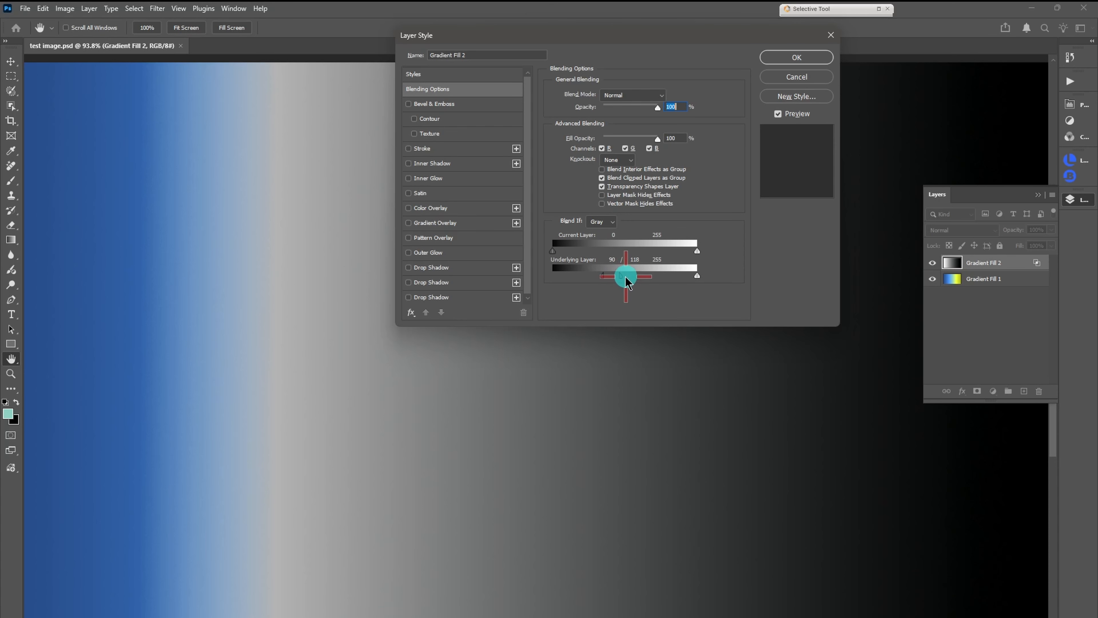
left_click_drag(625, 279, 553, 275)
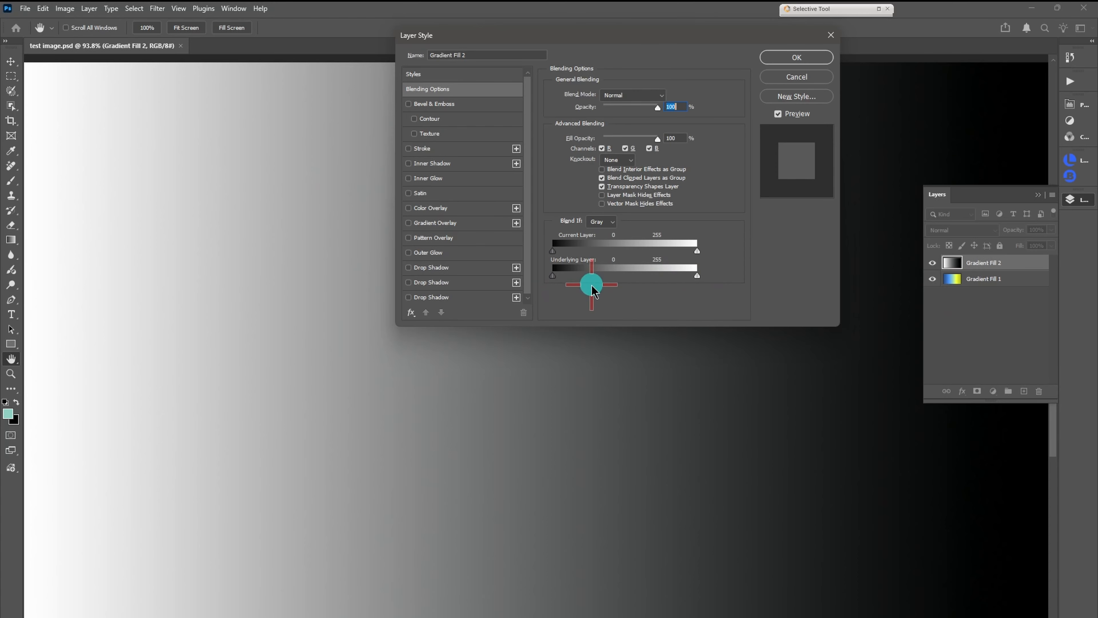
Examine the Blend If channel choices for Gradient Fill 2
mouse_move(552, 278)
left_mouse_down()
mouse_move(630, 282)
mouse_move(564, 287)
left_mouse_up()
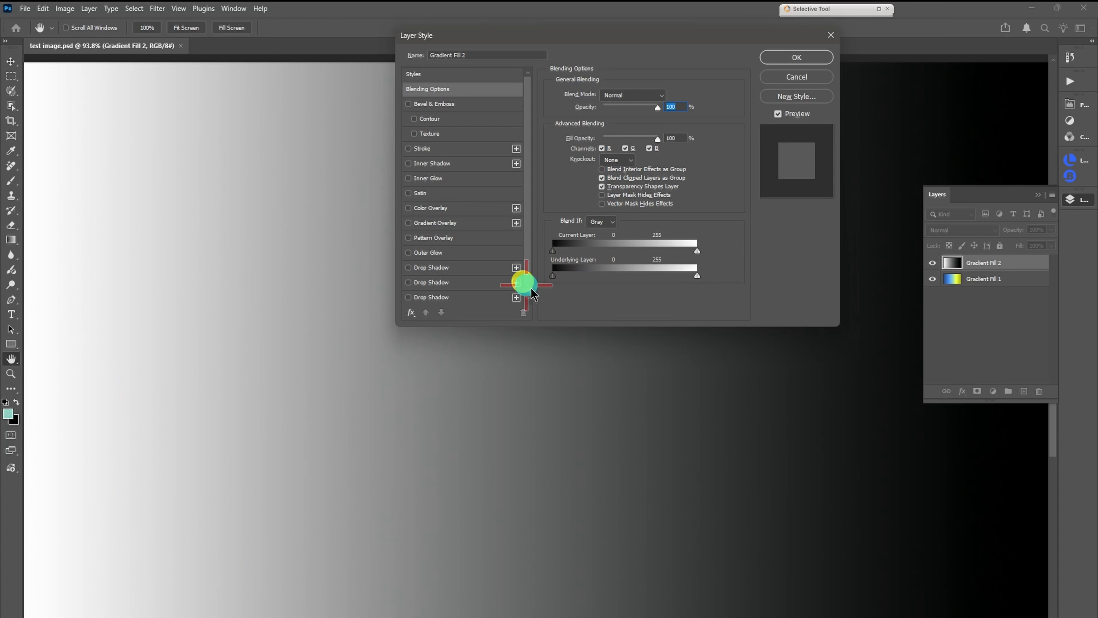
left_click_drag(697, 276, 723, 275)
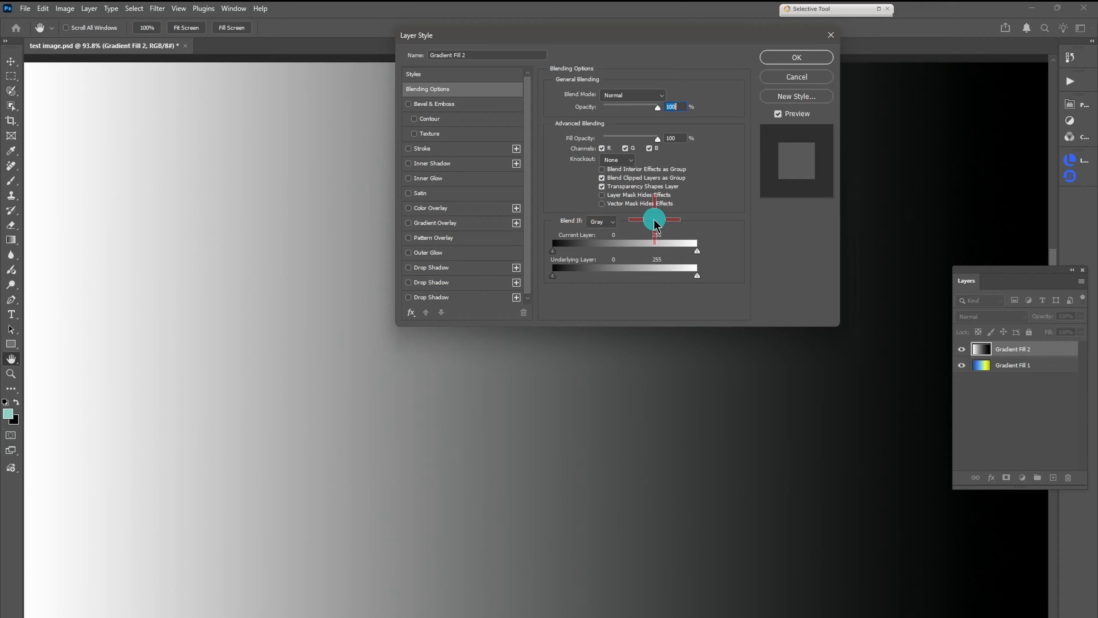
left_click(611, 222)
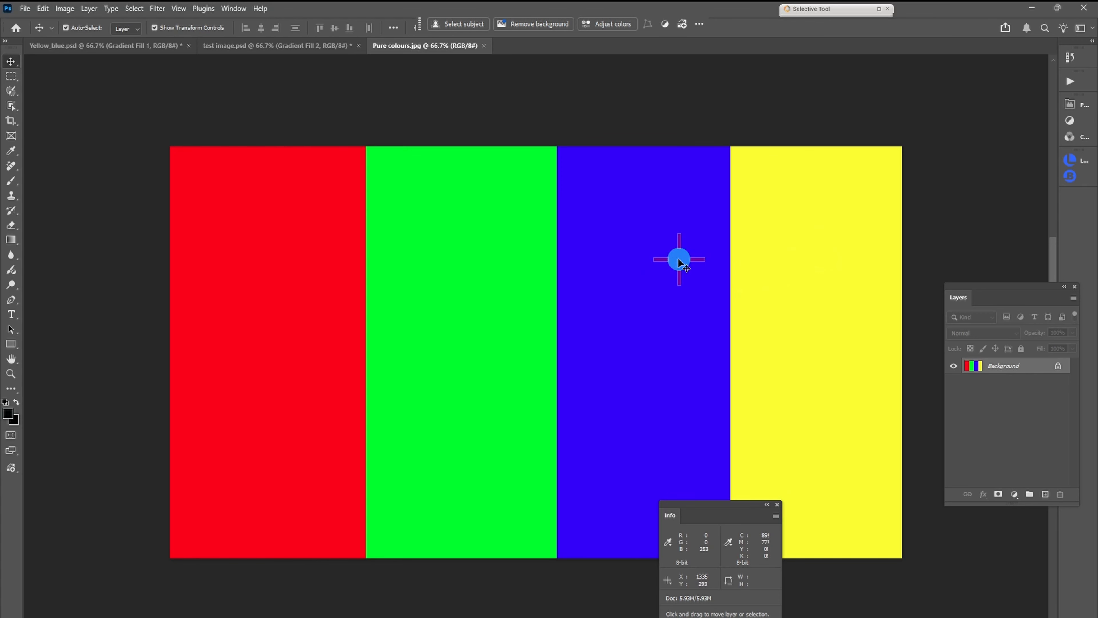
Show the colour channels of Pure colours.jpg and display only the Red channel
right_click(927, 241)
left_click(762, 246)
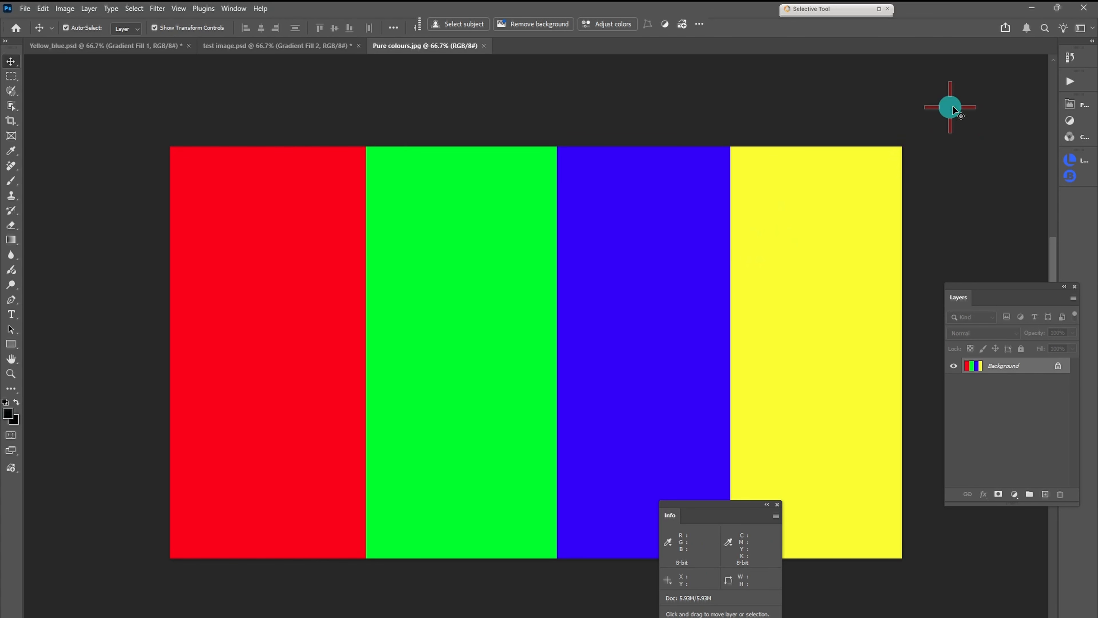
left_click(1068, 137)
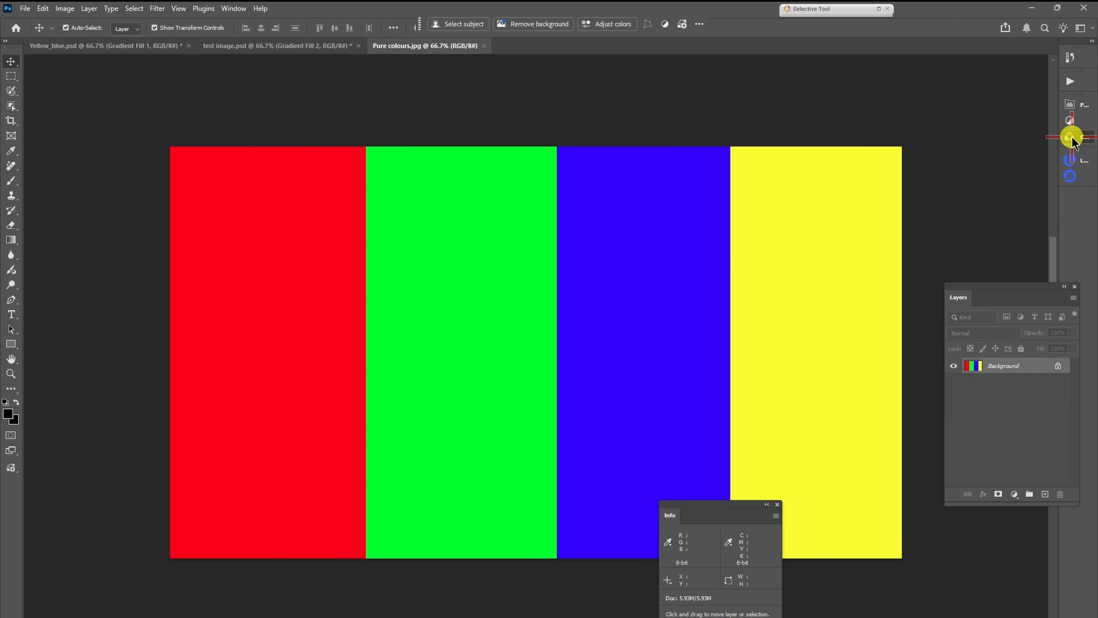
left_click(992, 119)
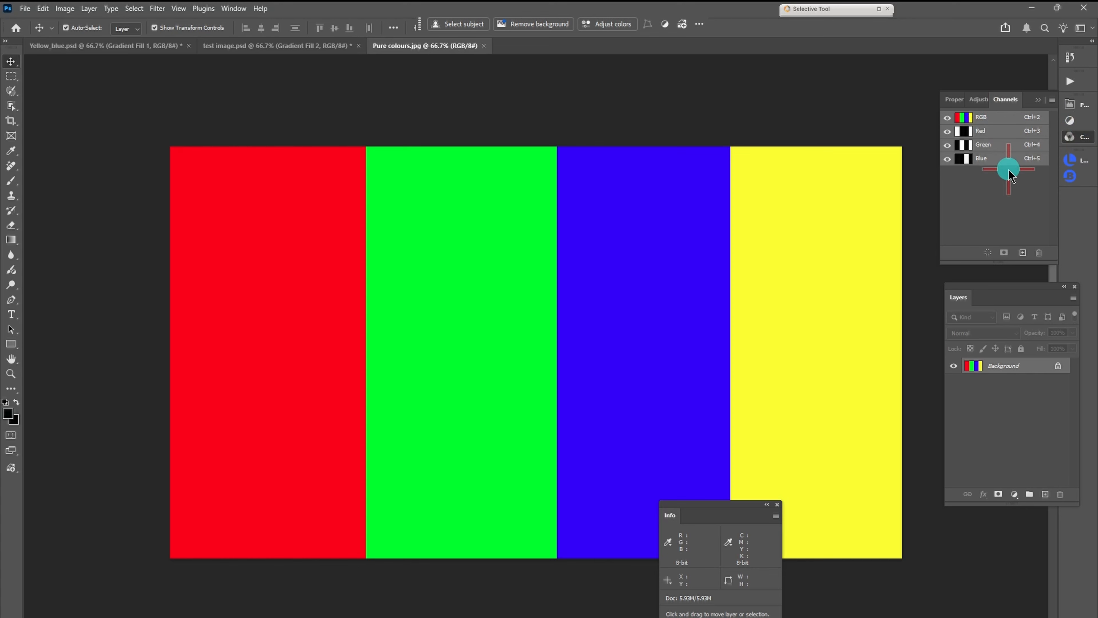
left_click(1007, 134)
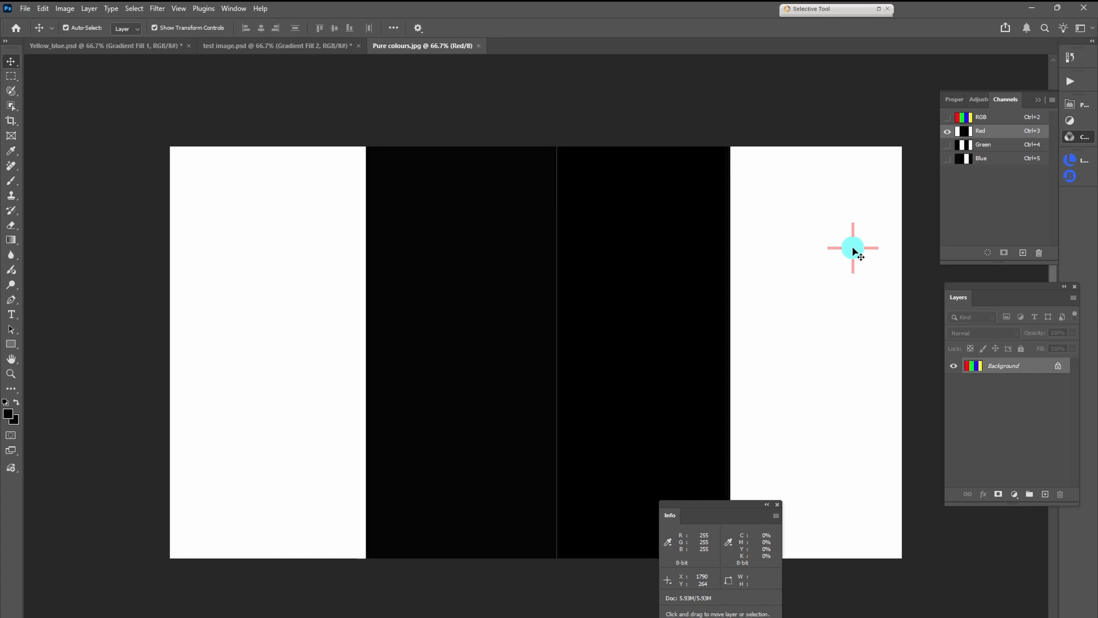
Display the Green channel of Pure colours.jpg on its own, followed by the Blue channel on its own
left_click(1009, 146)
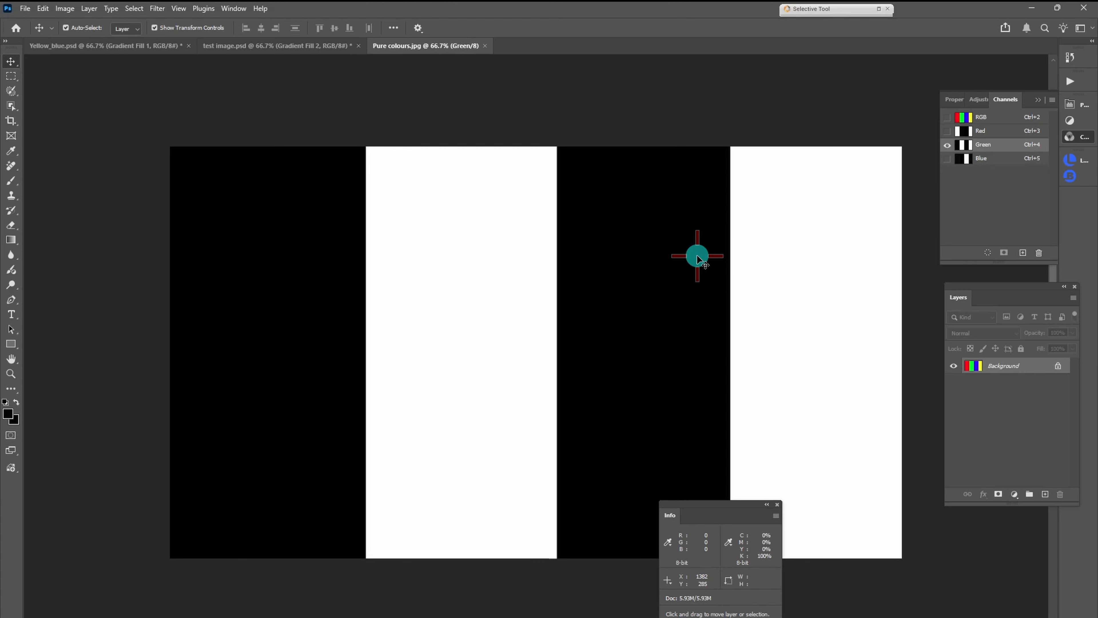
left_click(1003, 158)
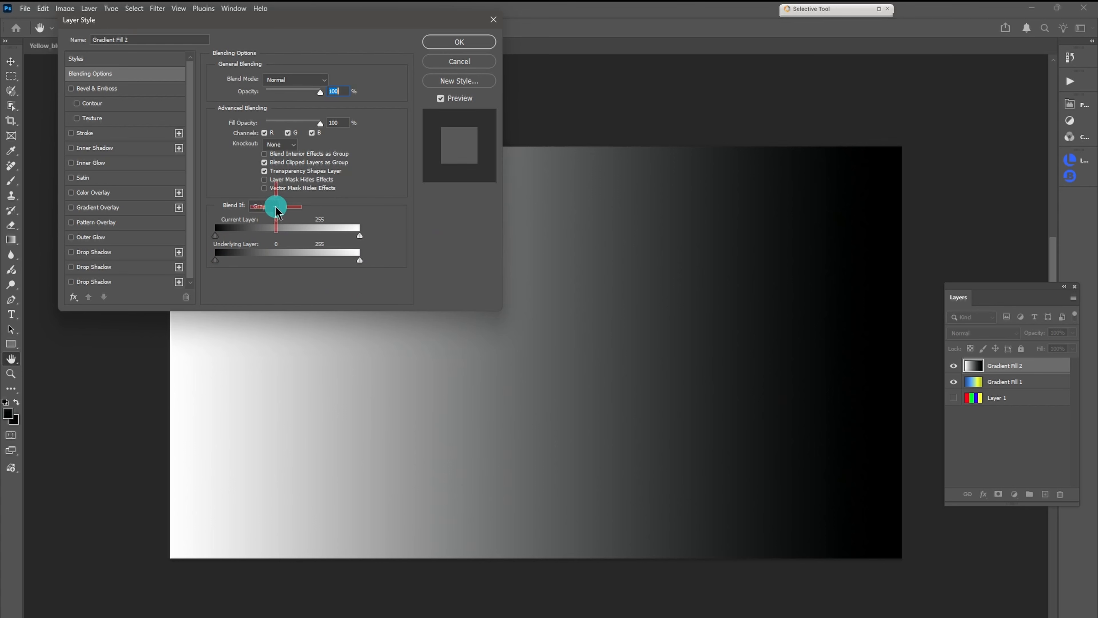
Try the Red channel as the Blend If basis for Gradient Fill 2 and cancel the layer style changes
left_click(266, 206)
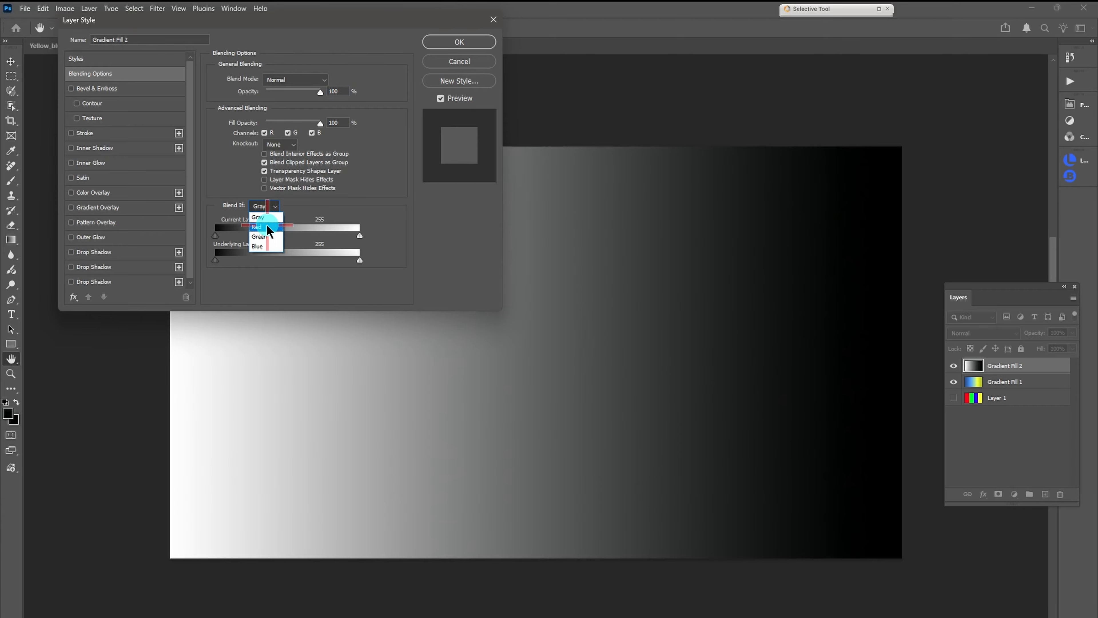
left_click(267, 227)
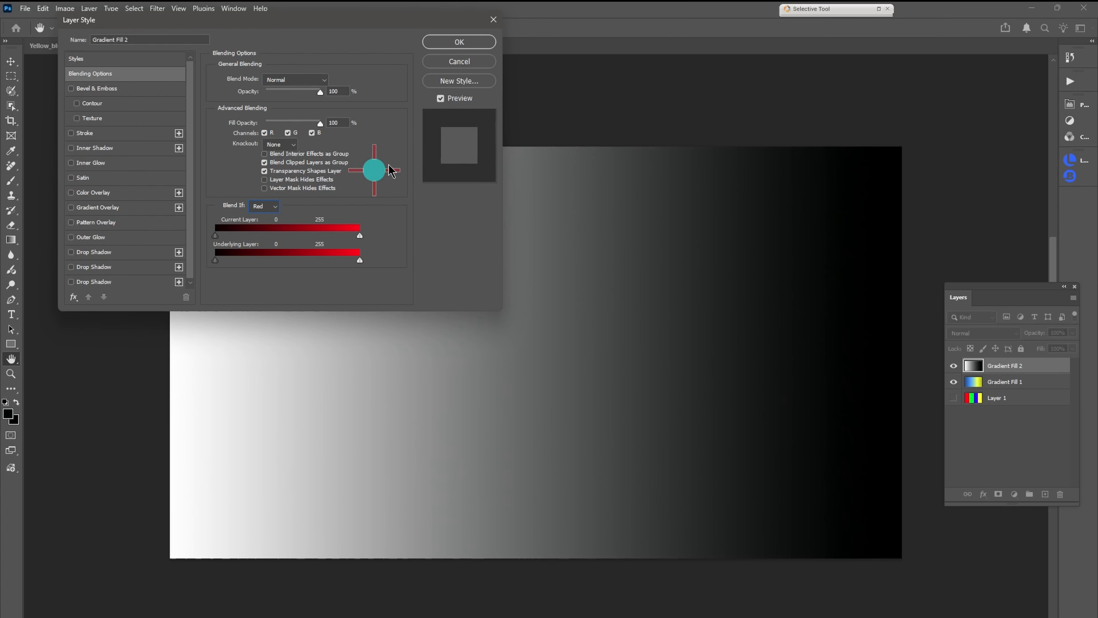
left_click(476, 62)
Inspect the Red, Green and Blue channels of test image.psd one at a time and restore the RGB composite view
left_click(1075, 137)
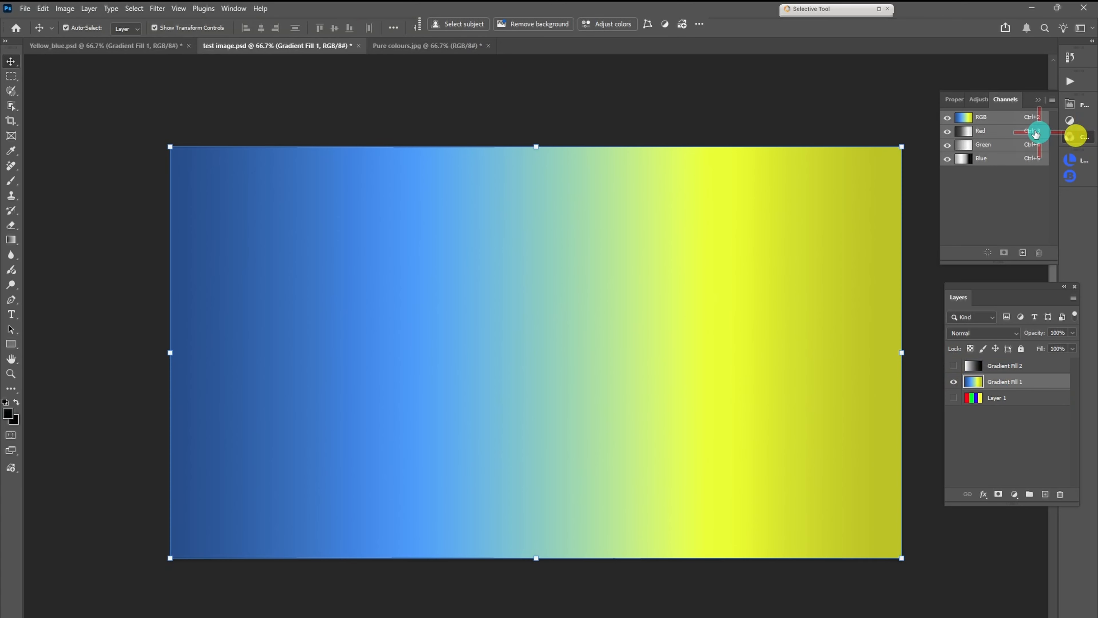
left_click(997, 130)
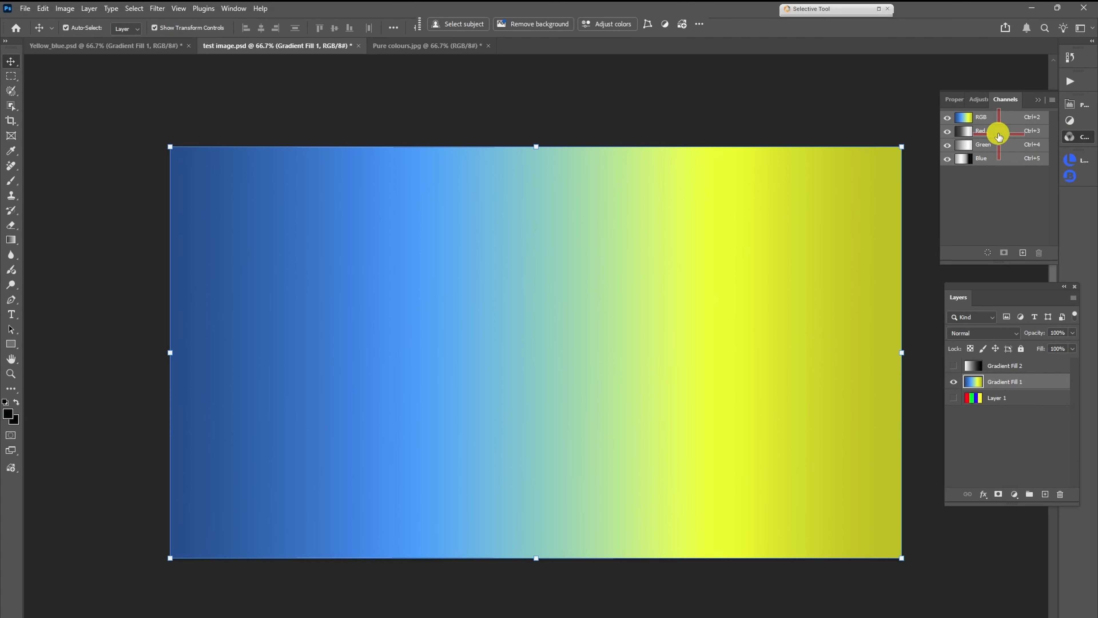
left_click(996, 148)
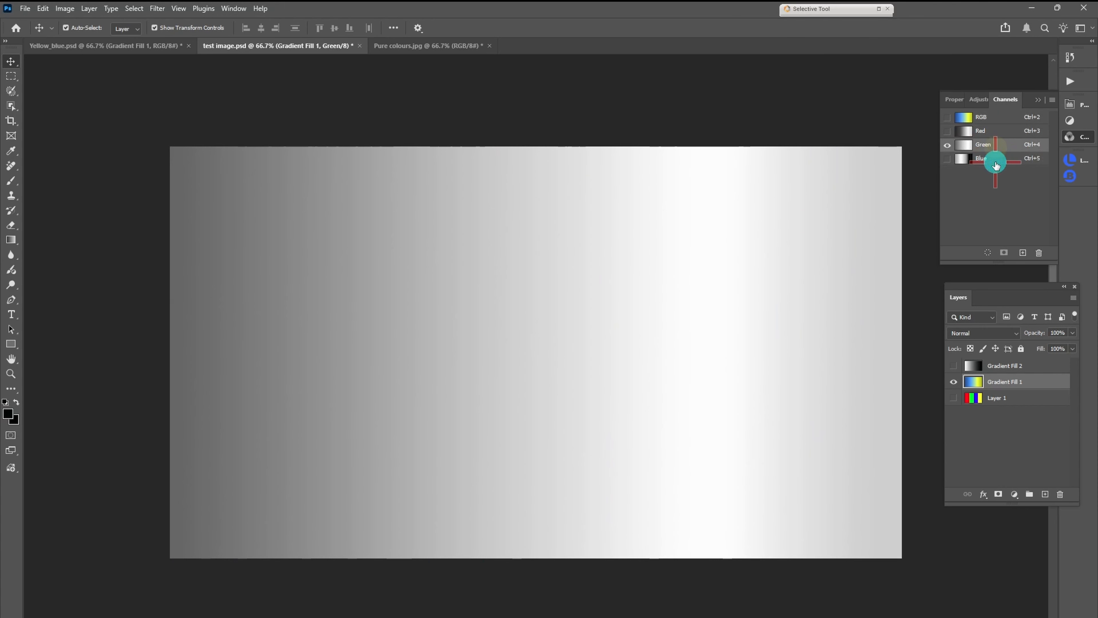
left_click(994, 161)
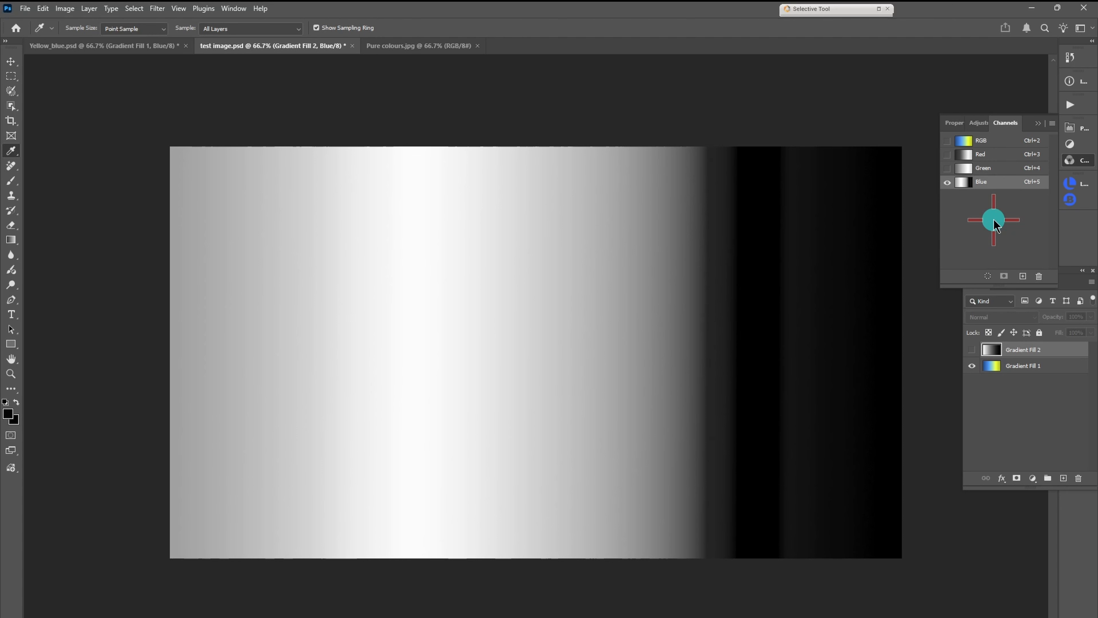
key("ctrl+2")
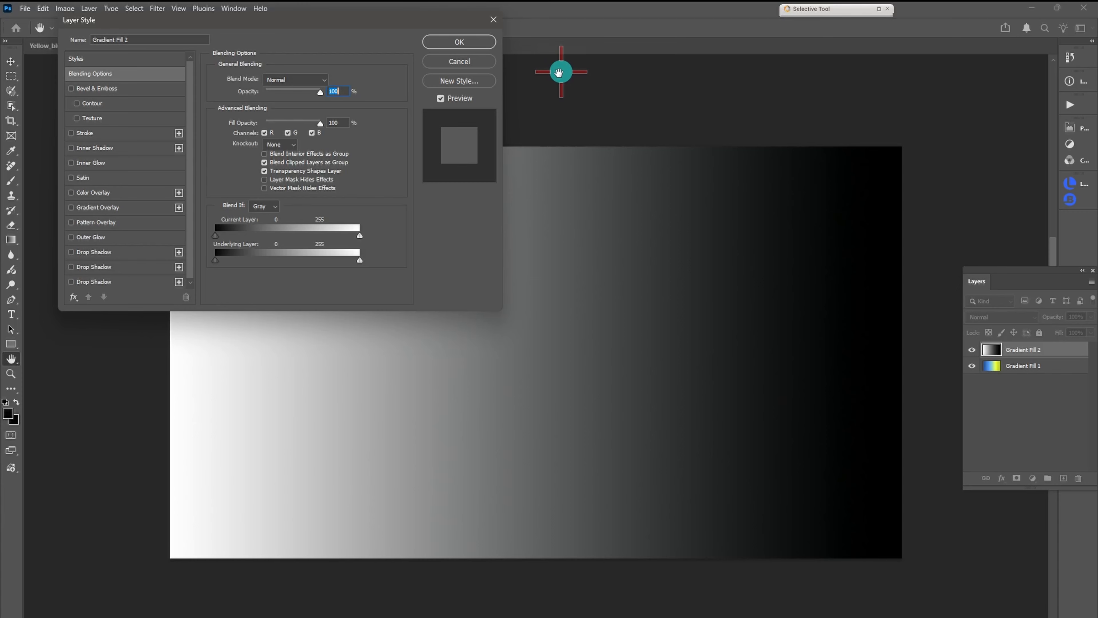
Set Gradient Fill 2's Current Layer Blend If sliders to a split black point of 204 / 225 and a split white point of 71 / 83
mouse_move(359, 236)
left_mouse_down()
mouse_move(319, 236)
mouse_move(359, 235)
left_mouse_up()
left_click_drag(217, 235, 331, 237)
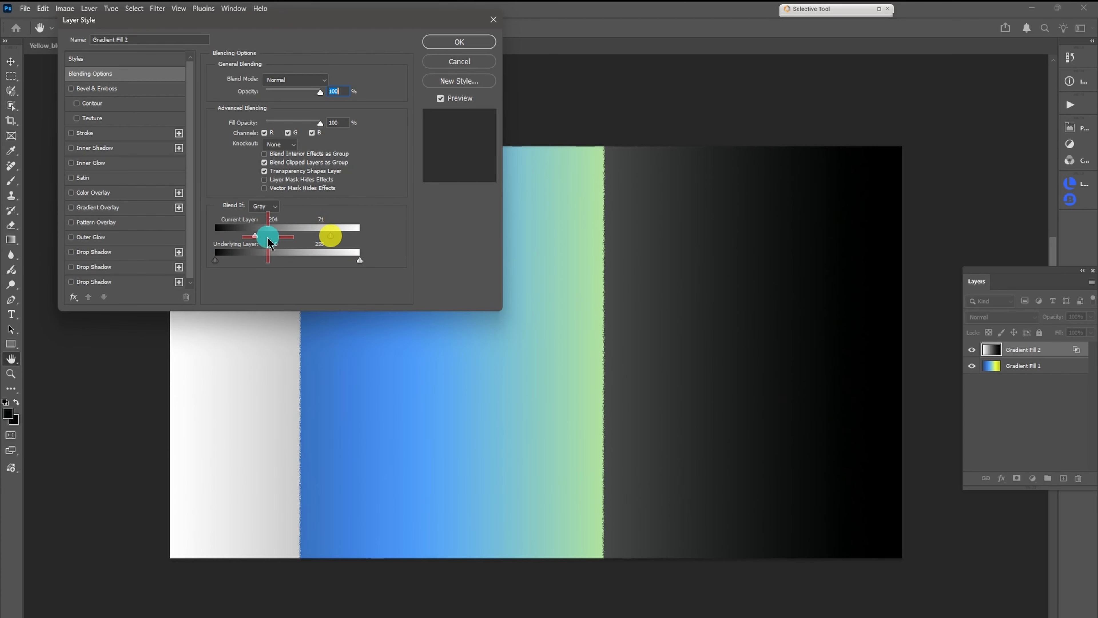
left_click_drag(255, 235, 263, 235)
left_click_drag(331, 236, 344, 236)
left_click(229, 359)
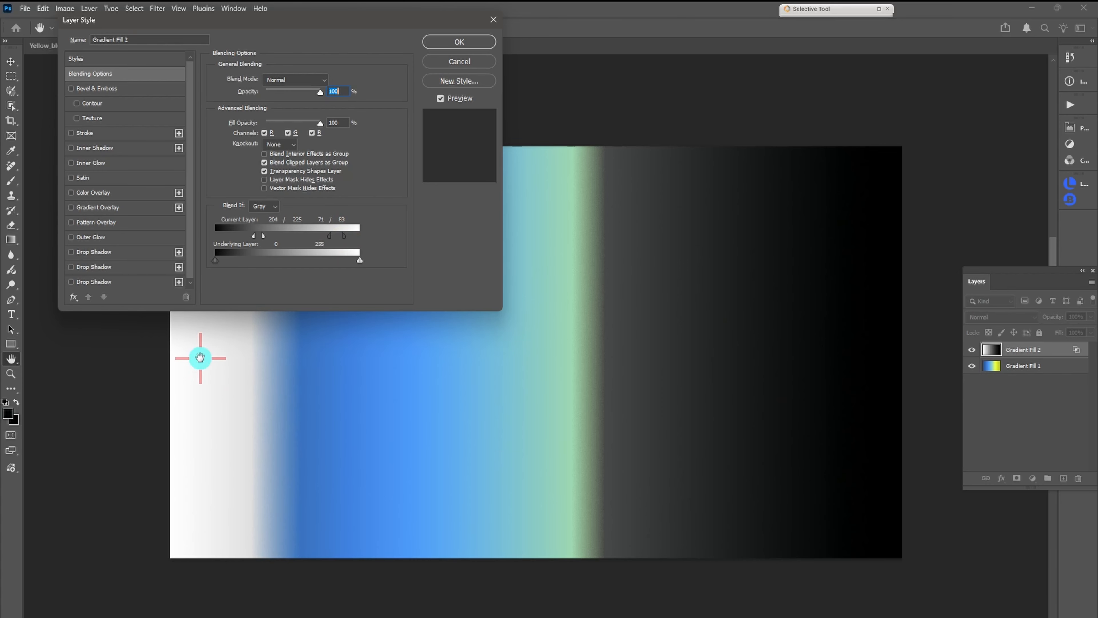